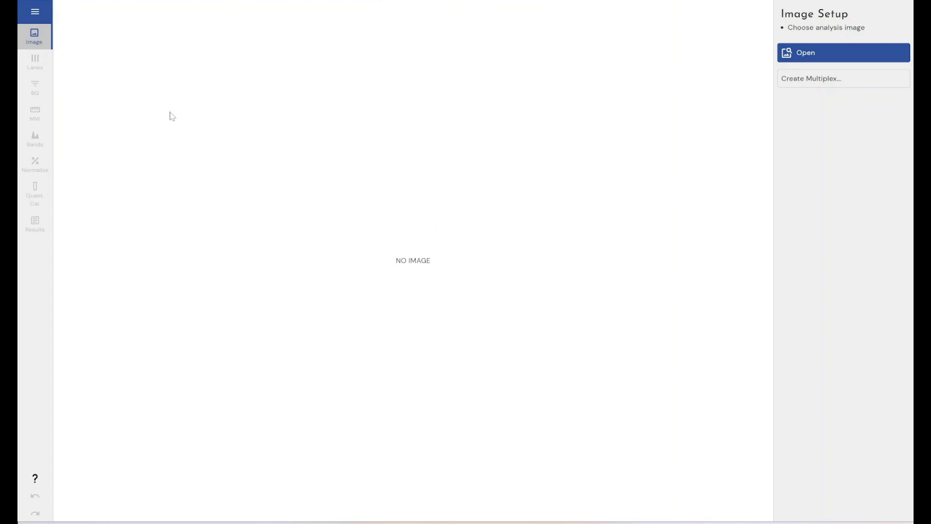
# Open example1.tif from the Inversion Demo folder via the main menu's Open... command.
pyautogui.click(37, 14)
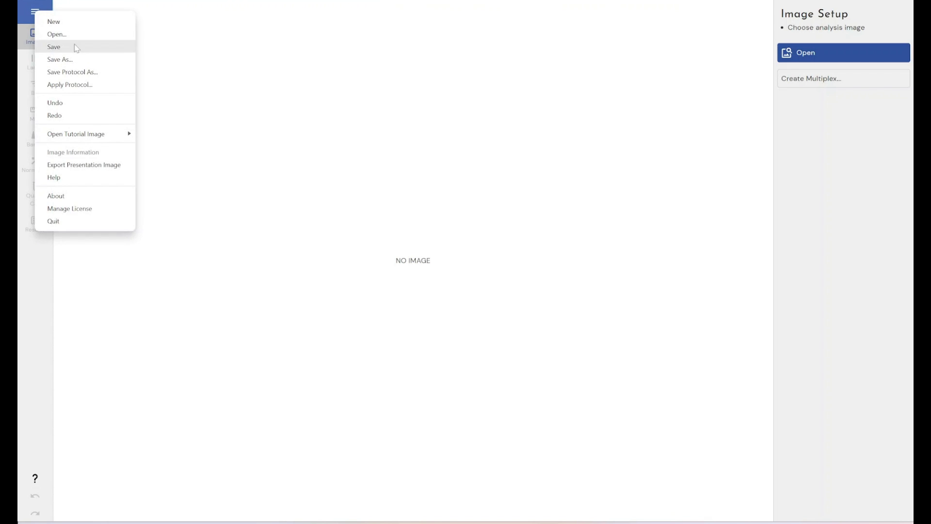
pyautogui.click(82, 32)
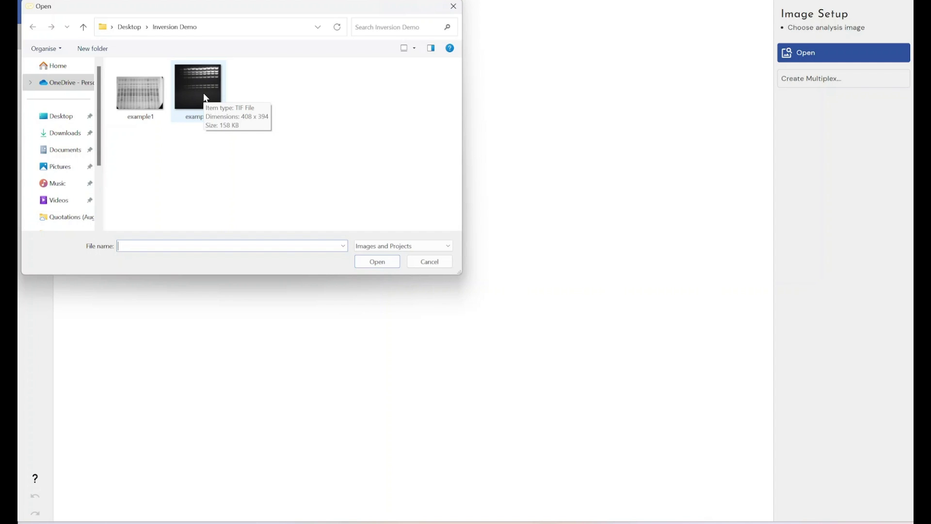
pyautogui.click(139, 92)
pyautogui.click(393, 265)
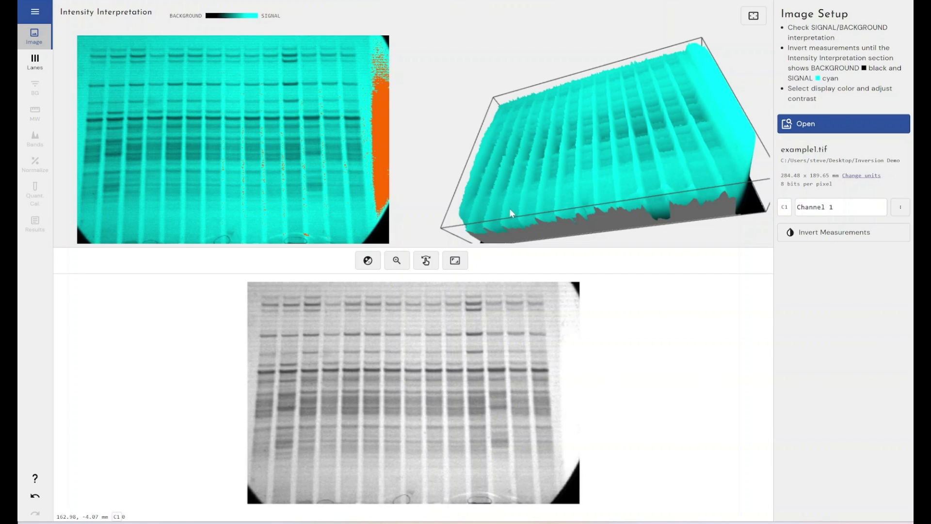
pyautogui.moveTo(509, 208); pyautogui.dragTo(554, 185)
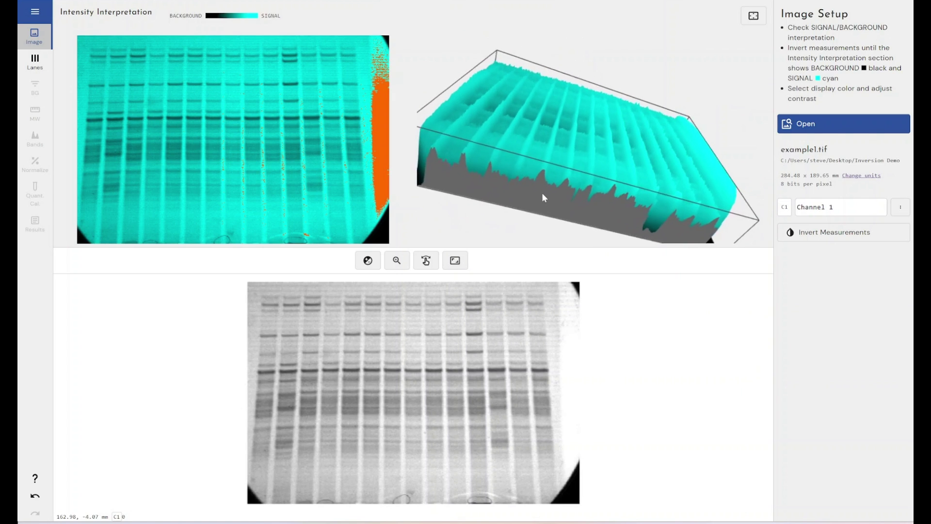
pyautogui.moveTo(543, 193); pyautogui.dragTo(539, 169)
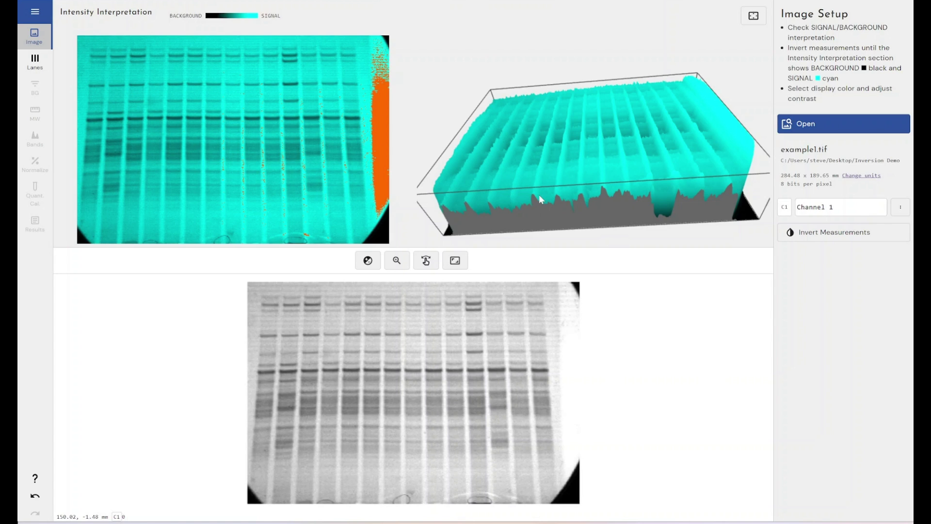
pyautogui.moveTo(541, 199)
pyautogui.mouseDown()
pyautogui.moveTo(545, 186)
pyautogui.moveTo(549, 233)
pyautogui.moveTo(543, 199)
pyautogui.moveTo(544, 217)
pyautogui.mouseUp()
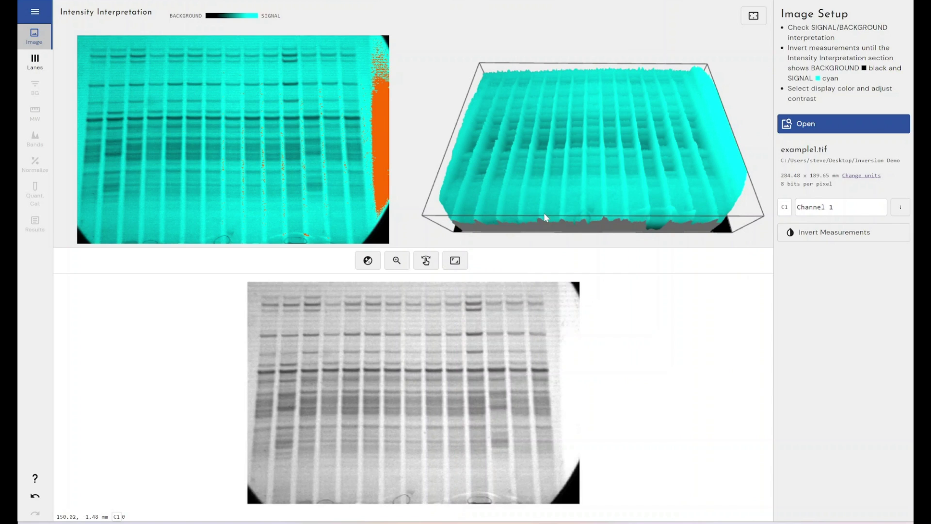
pyautogui.moveTo(548, 210); pyautogui.dragTo(545, 177)
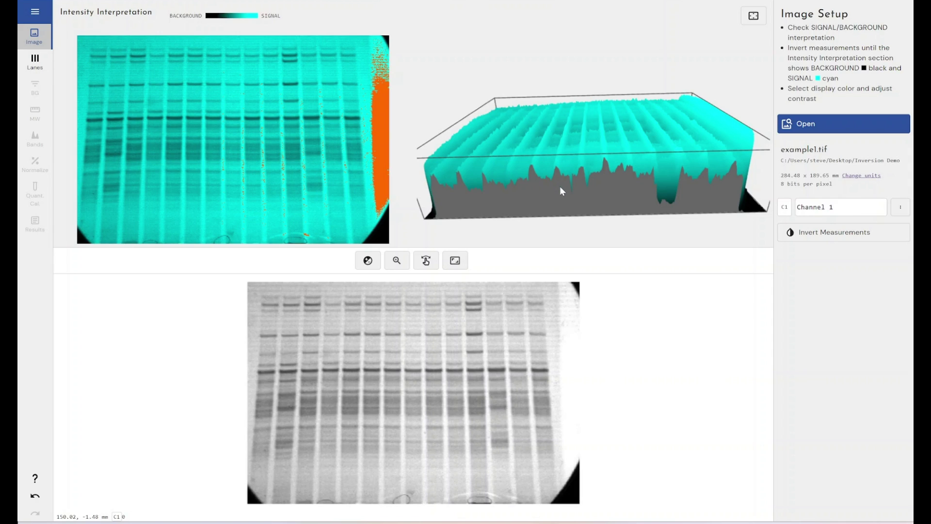
# Turn on Invert Measurements and rotate the 3D surface to check the cyan band peaks.
pyautogui.click(801, 238)
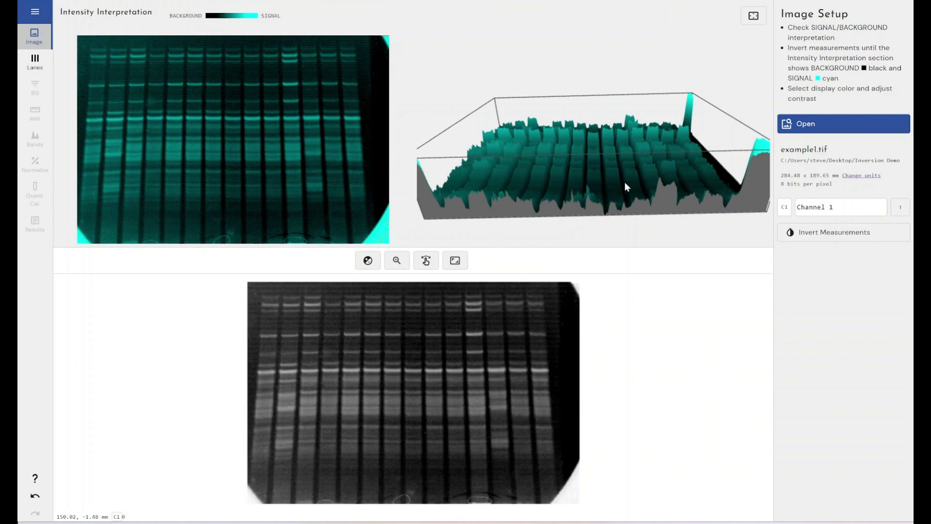
pyautogui.moveTo(622, 182); pyautogui.dragTo(623, 228)
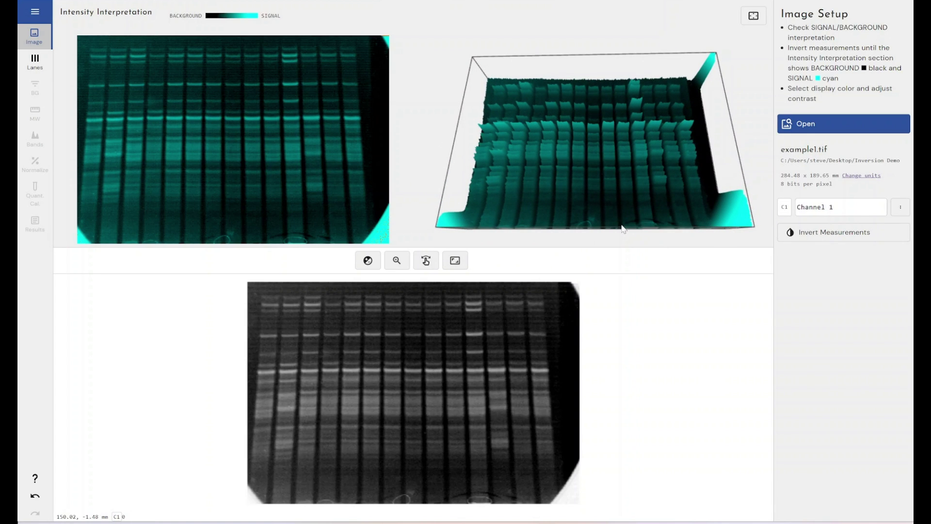
pyautogui.moveTo(595, 146); pyautogui.dragTo(590, 125)
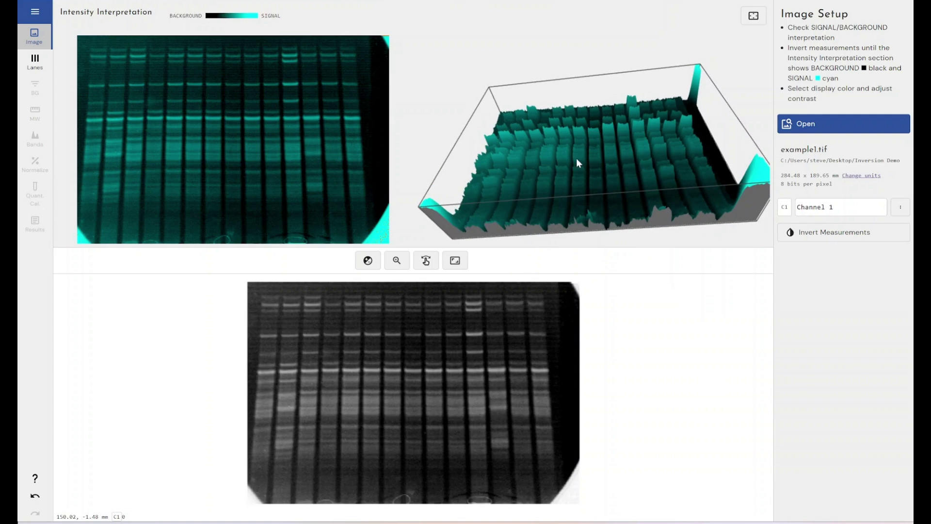
pyautogui.moveTo(576, 158); pyautogui.dragTo(581, 153)
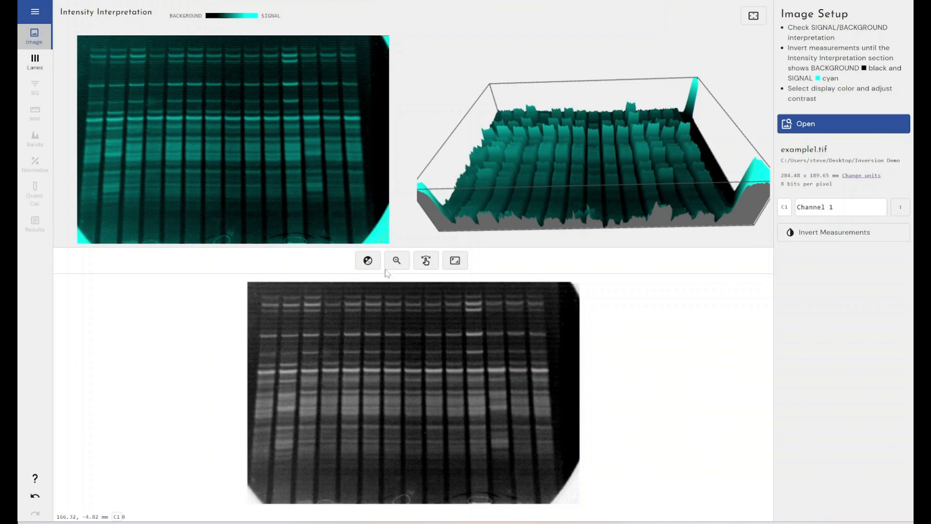
# Set Channel 1's display colour to Black and close the channel colour settings.
pyautogui.click(368, 260)
pyautogui.click(714, 220)
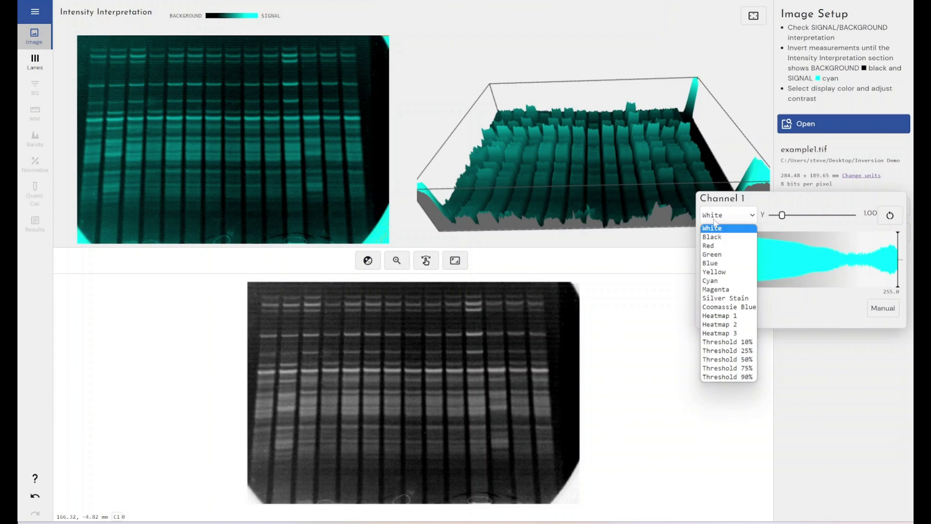
pyautogui.click(716, 237)
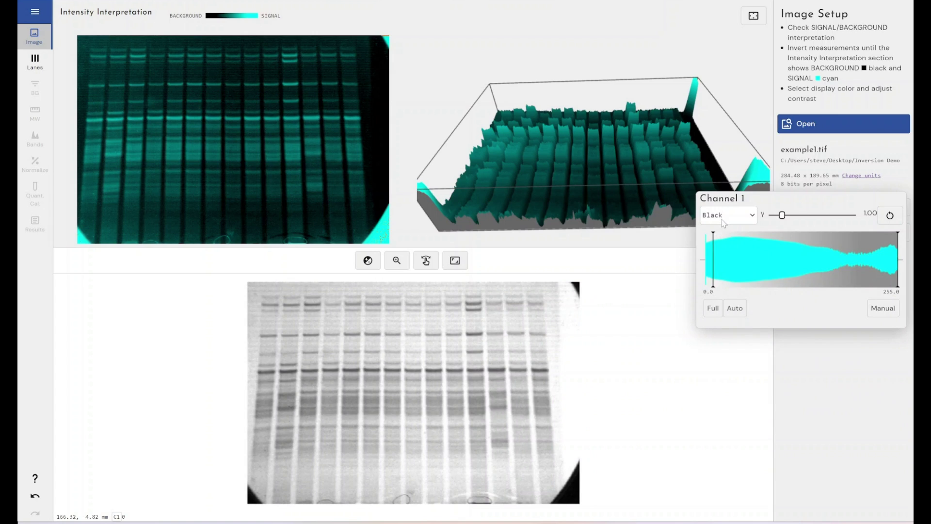
pyautogui.click(723, 223)
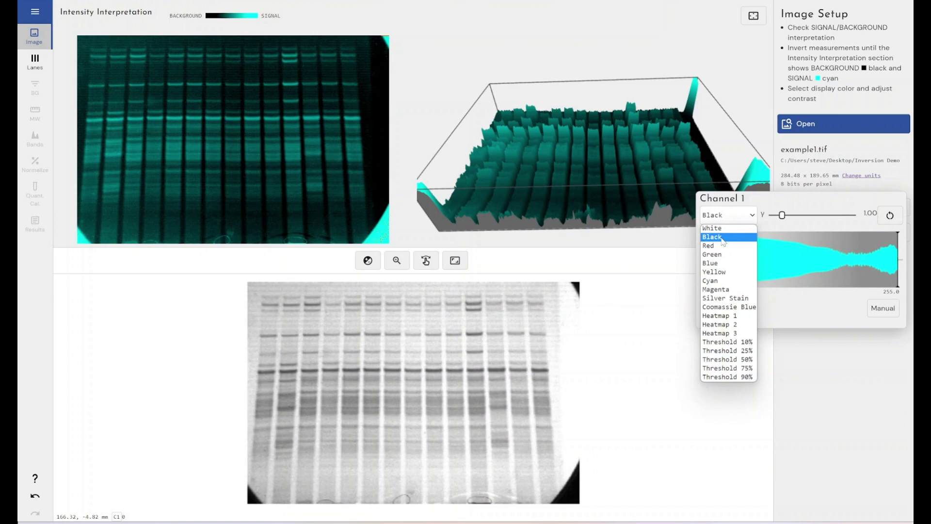
pyautogui.click(723, 241)
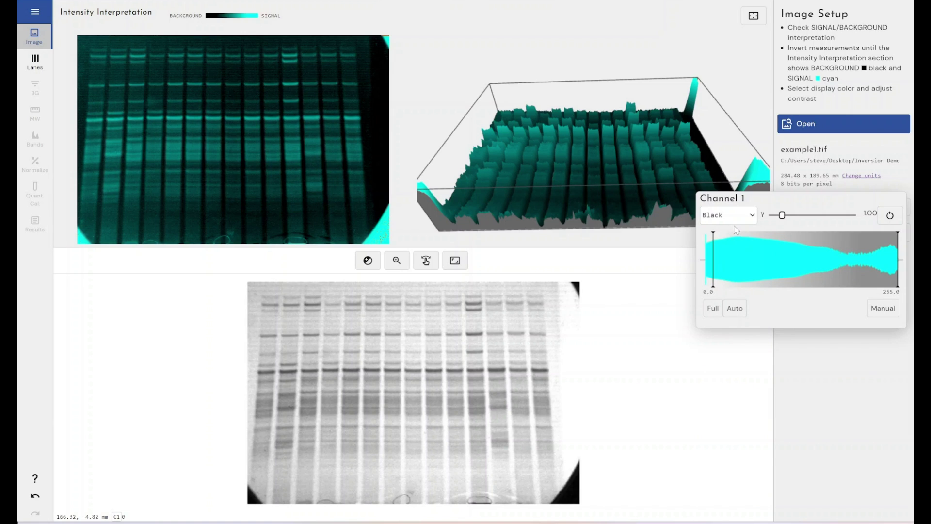
pyautogui.click(799, 376)
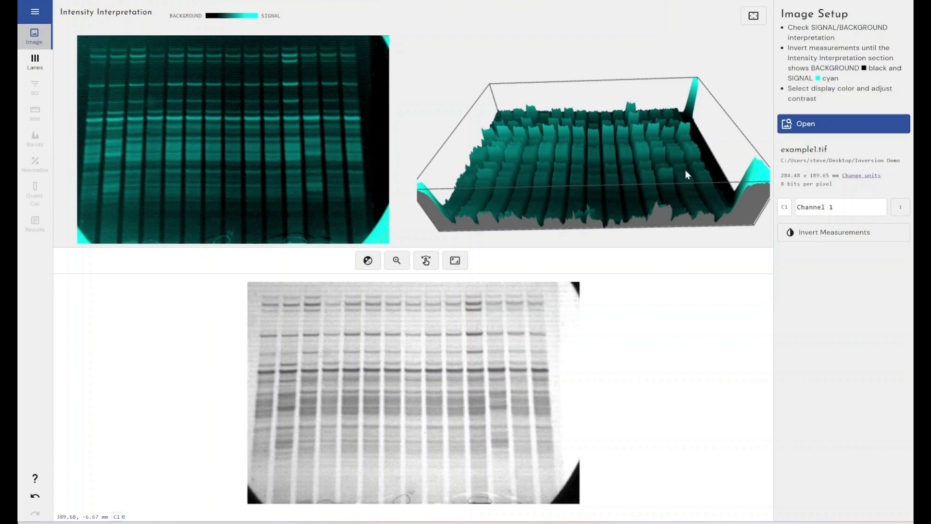
pyautogui.moveTo(551, 147)
pyautogui.mouseDown()
pyautogui.moveTo(555, 134)
pyautogui.moveTo(552, 161)
pyautogui.mouseUp()
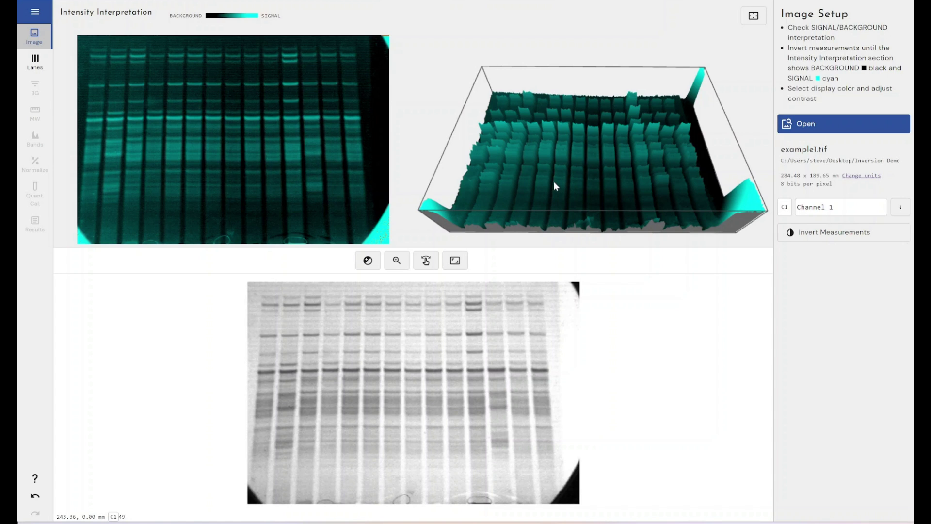
pyautogui.moveTo(553, 182); pyautogui.dragTo(552, 155)
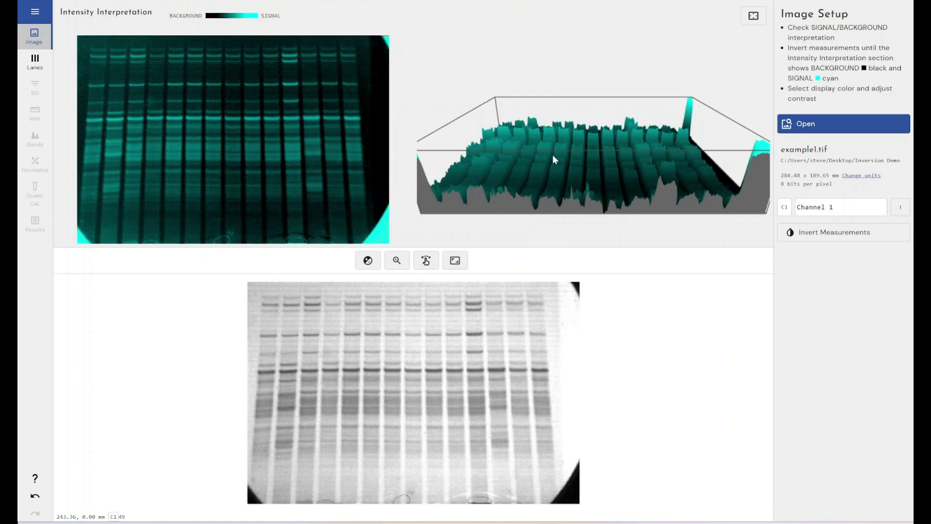
pyautogui.moveTo(552, 155); pyautogui.dragTo(552, 179)
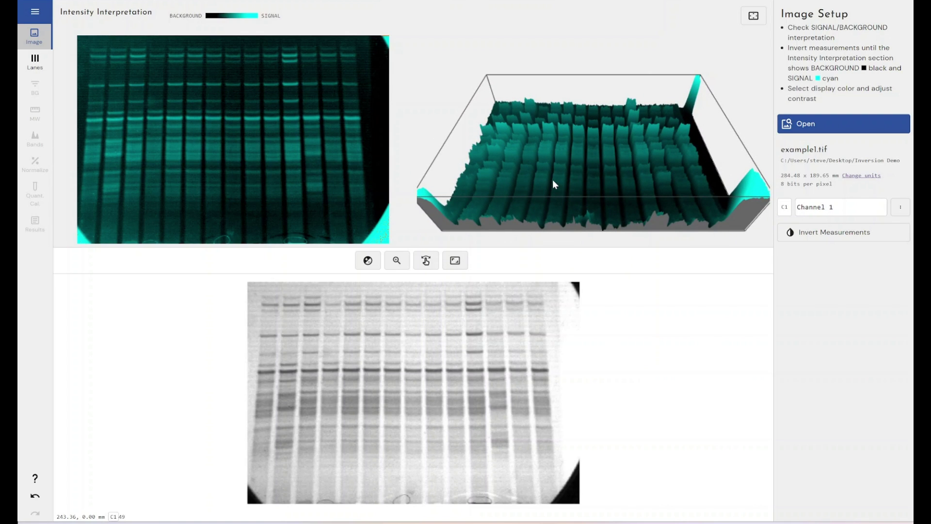
# Open example8.tif from the Inversion Demo folder in a new window.
pyautogui.click(42, 22)
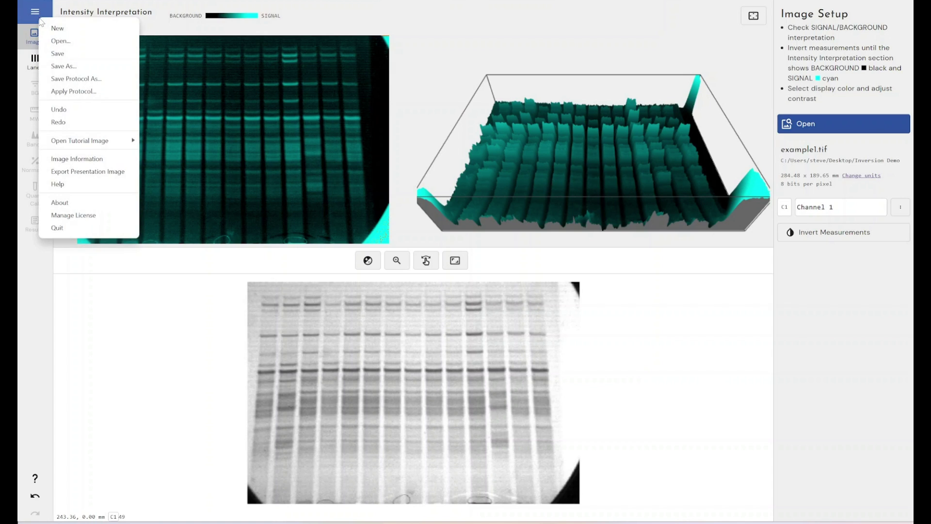
pyautogui.click(57, 40)
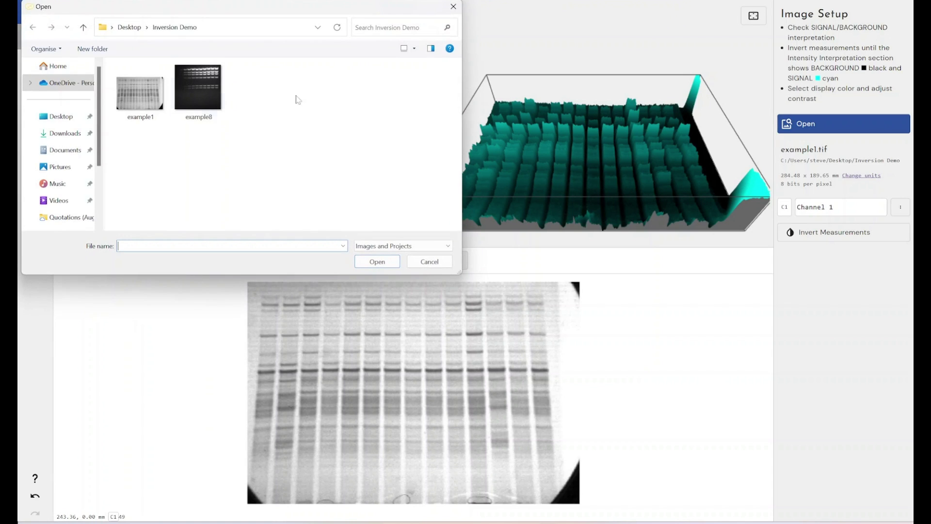
pyautogui.click(201, 86)
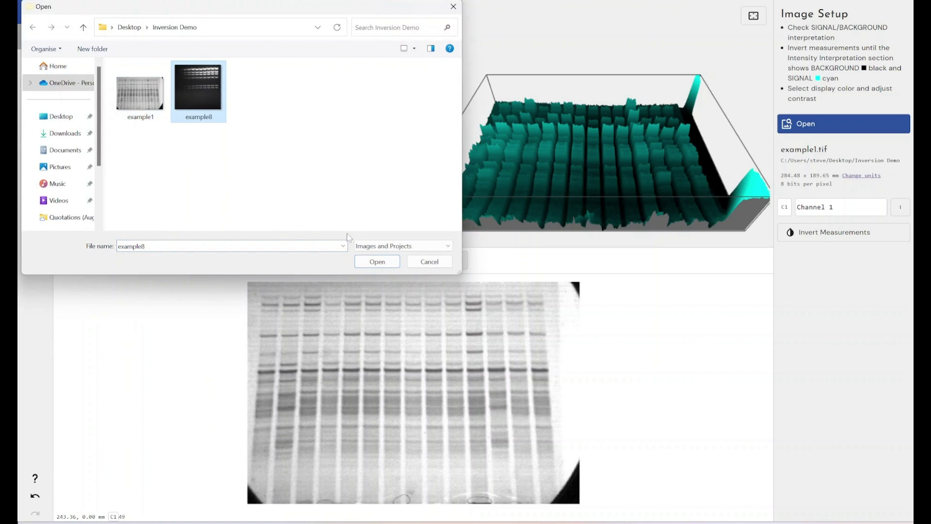
pyautogui.click(377, 261)
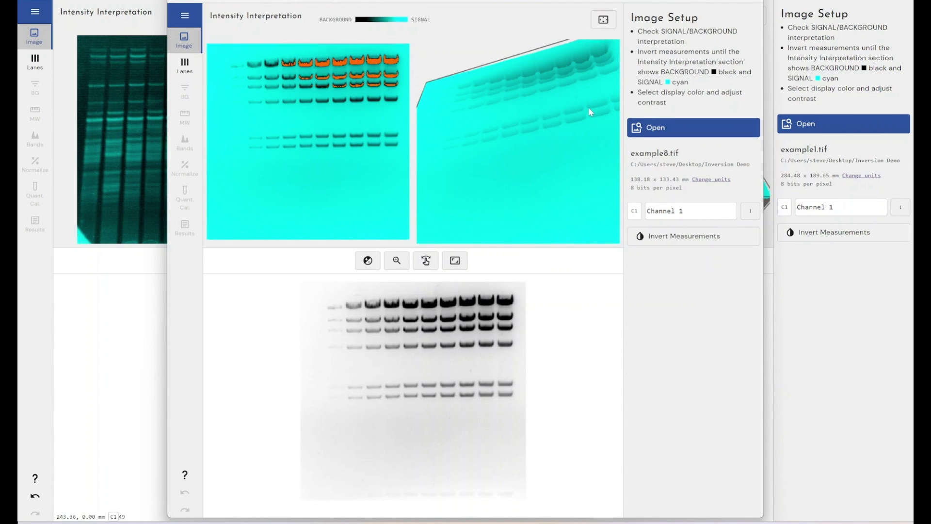
# Drag the example8 3D intensity view to tilt it to a flatter angle.
pyautogui.moveTo(588, 110); pyautogui.dragTo(595, 117)
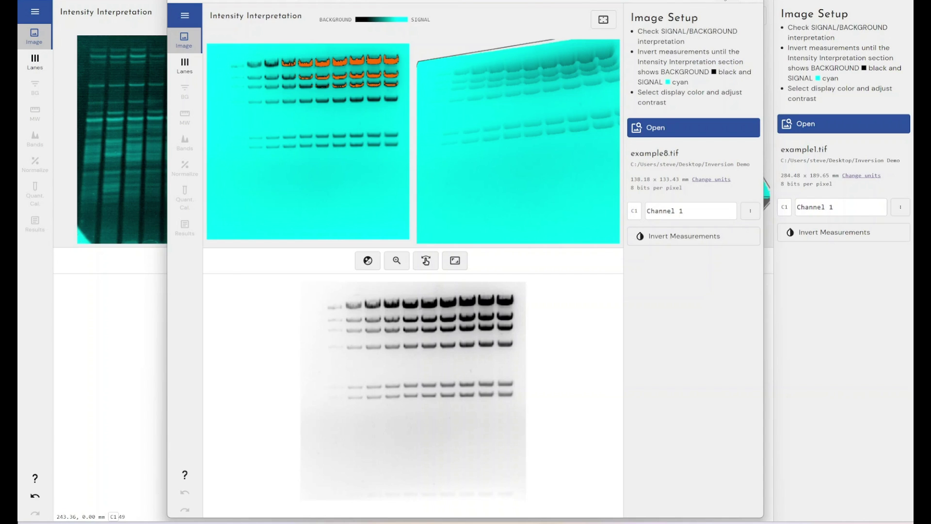
# Reopen example8.tif from the Inversion Demo folder in a fresh window.
pyautogui.click(185, 15)
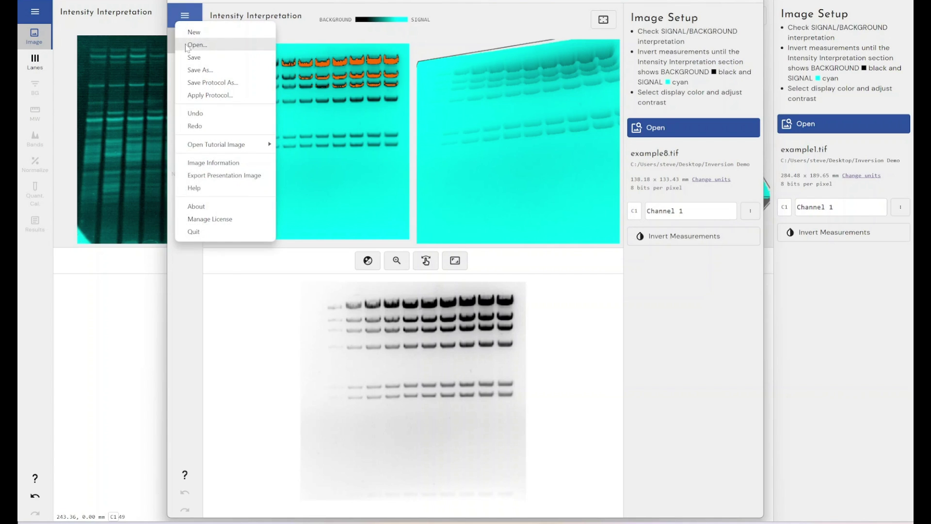
pyautogui.click(187, 47)
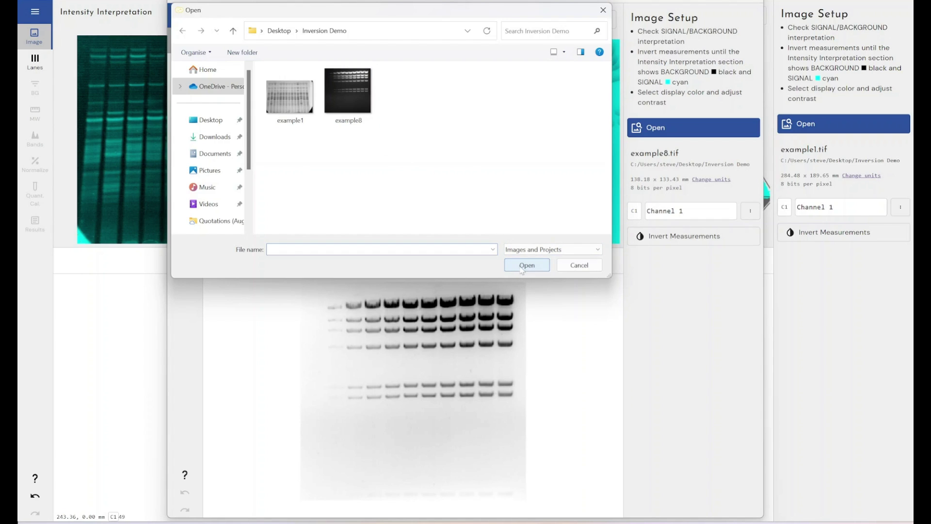
pyautogui.click(369, 115)
pyautogui.click(514, 266)
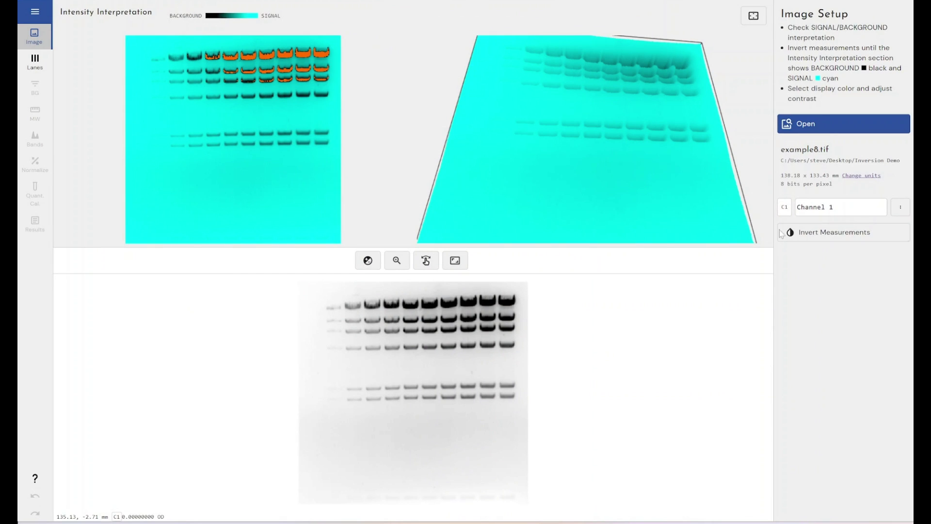
# Turn on Invert Measurements for example8.tif so the cyan bands rise as peaks.
pyautogui.click(792, 233)
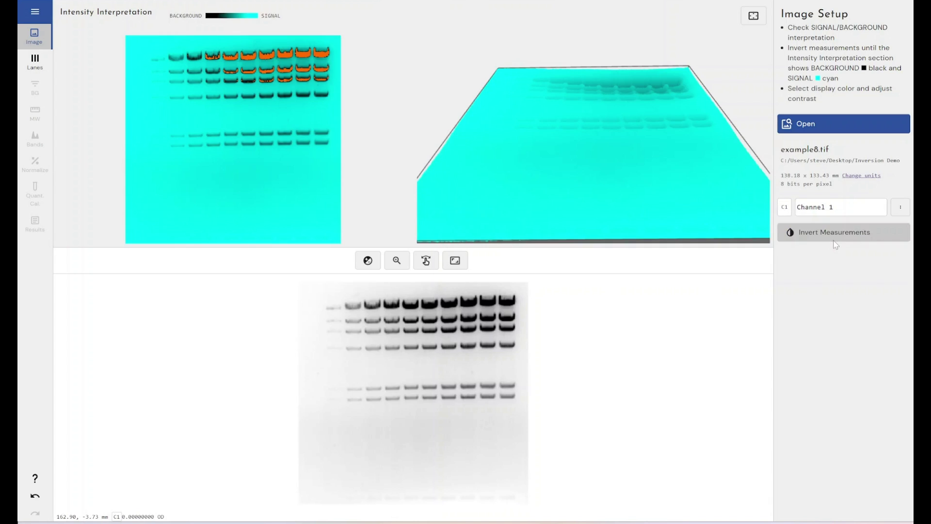
pyautogui.click(836, 233)
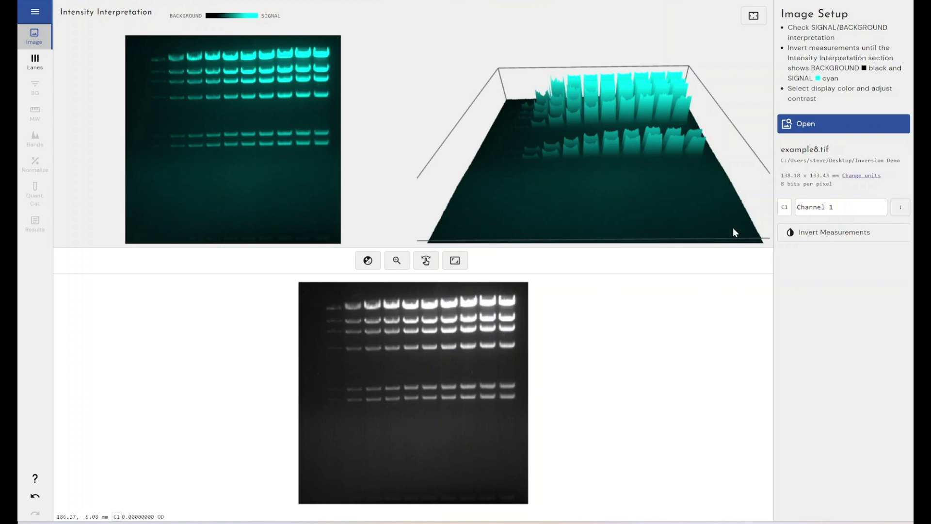
# Preview the Black, Green, Coomassie Blue and Threshold 25% colour maps for Channel 1.
pyautogui.click(368, 261)
pyautogui.click(728, 215)
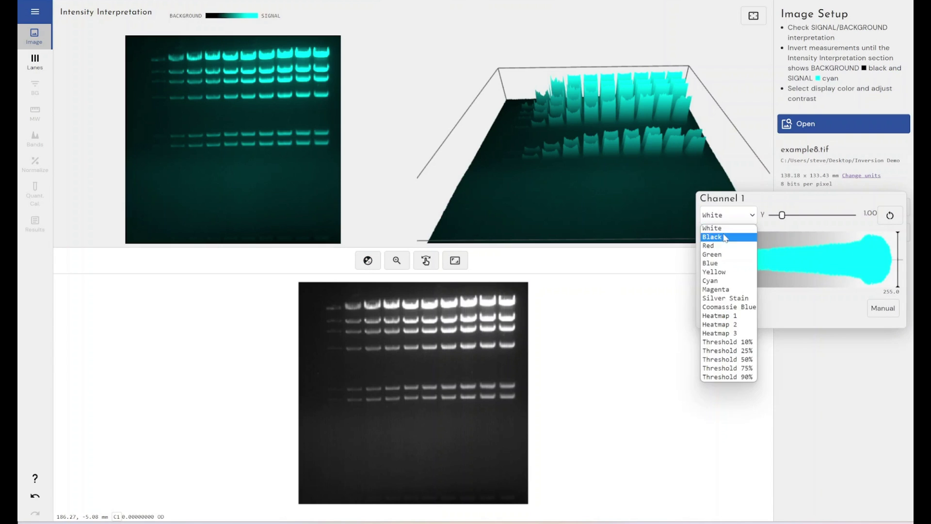
pyautogui.click(726, 237)
pyautogui.click(726, 218)
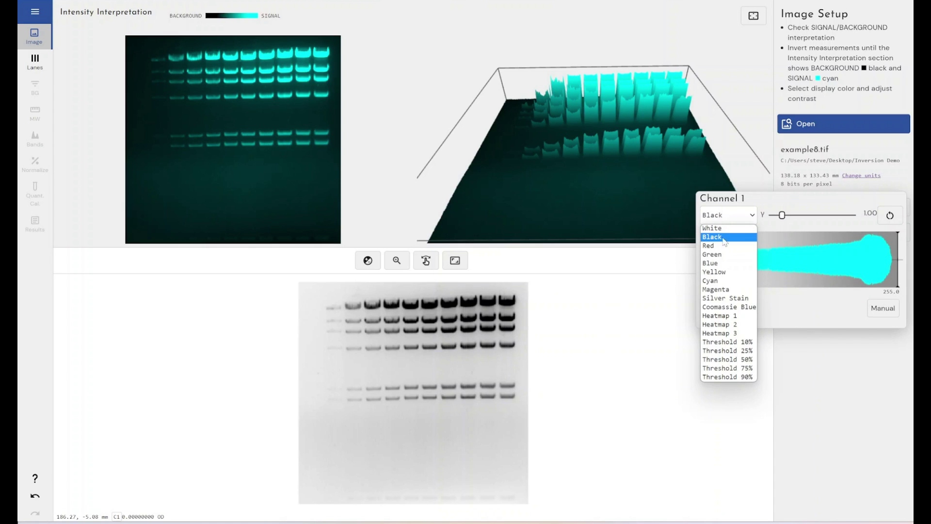
pyautogui.click(726, 255)
pyautogui.click(733, 212)
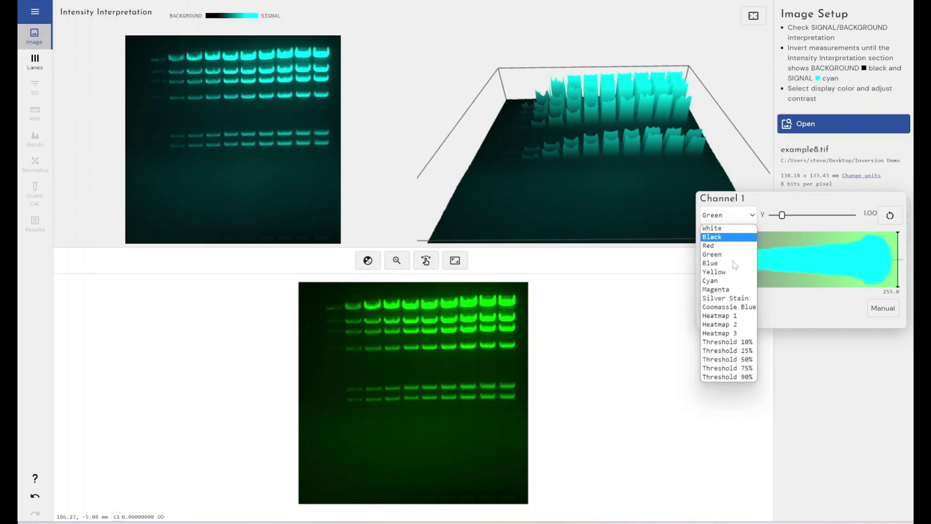
pyautogui.click(737, 309)
pyautogui.click(739, 211)
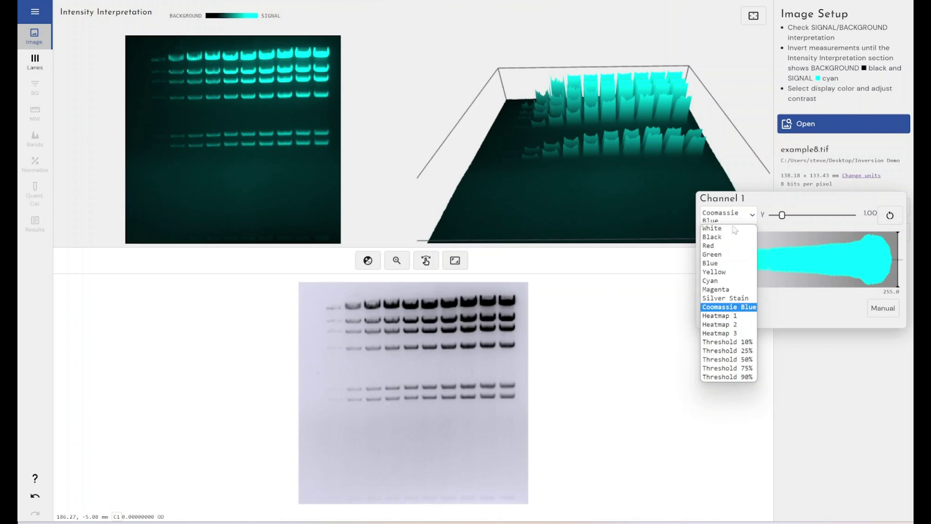
pyautogui.click(725, 350)
# Try the Heatmap 3 and Threshold 75% maps, then settle on Black.
pyautogui.click(727, 215)
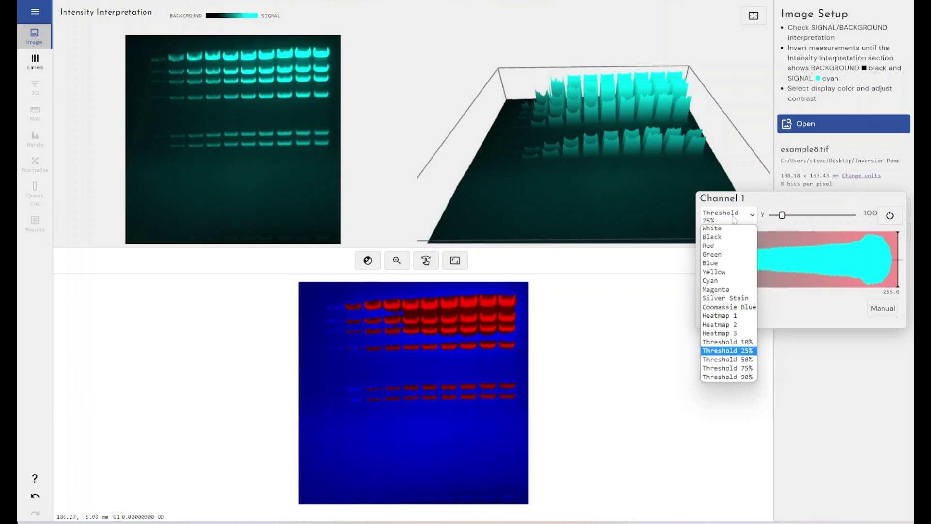
pyautogui.click(730, 330)
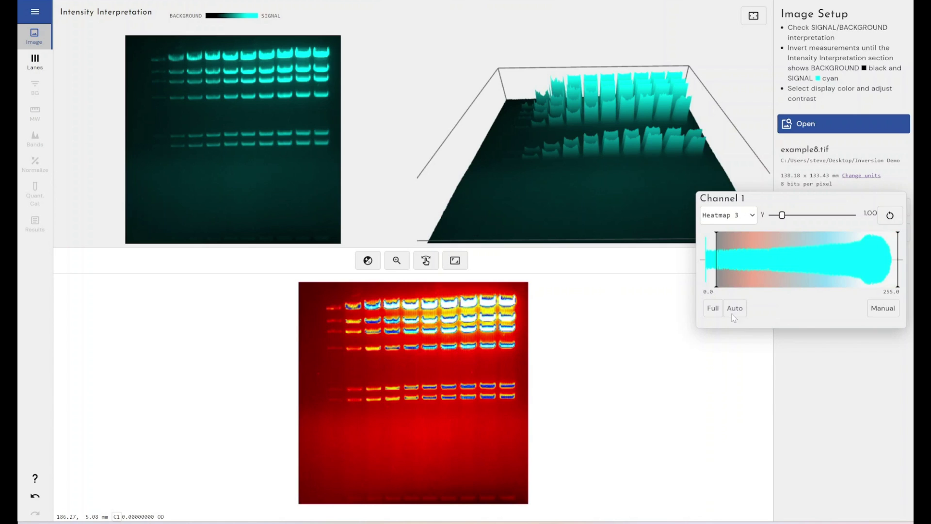
pyautogui.click(739, 220)
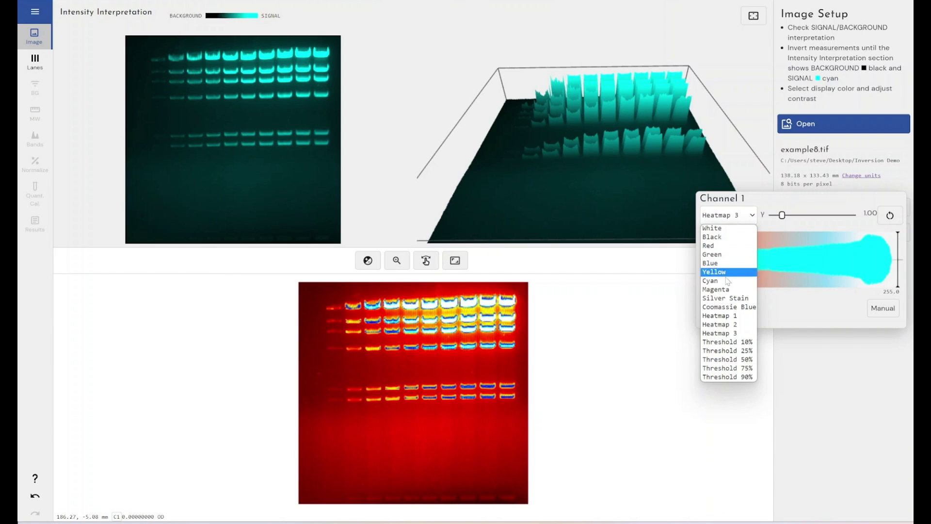
pyautogui.click(727, 367)
pyautogui.click(744, 220)
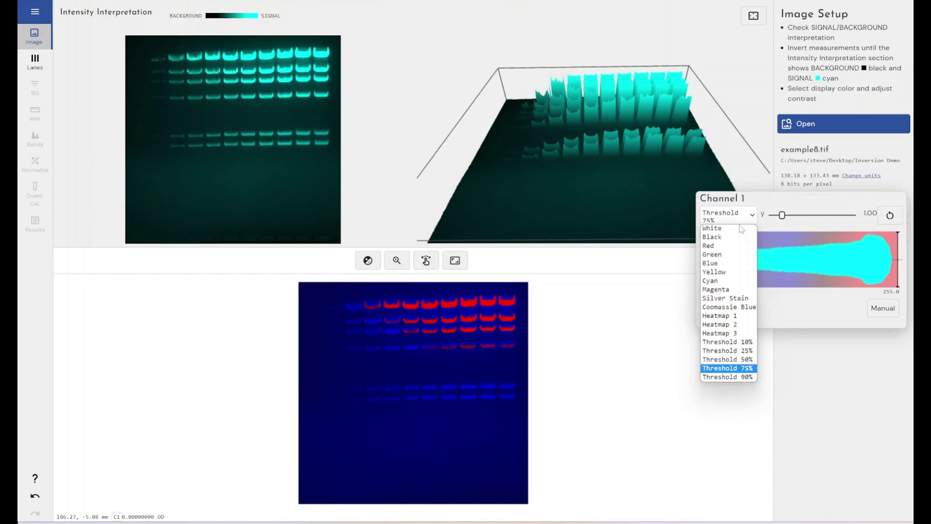
pyautogui.click(736, 240)
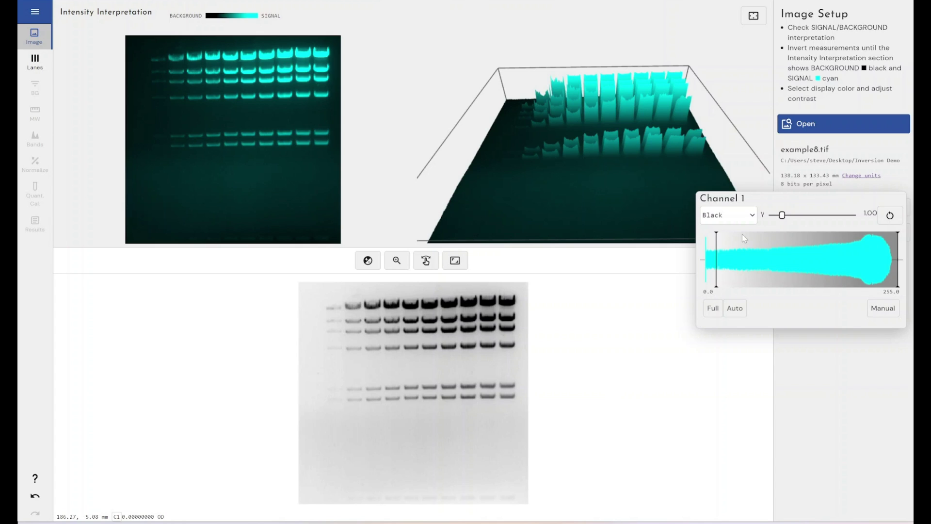
# Dismiss the Channel 1 colour popup, keeping the Black display for example8.tif.
pyautogui.click(865, 365)
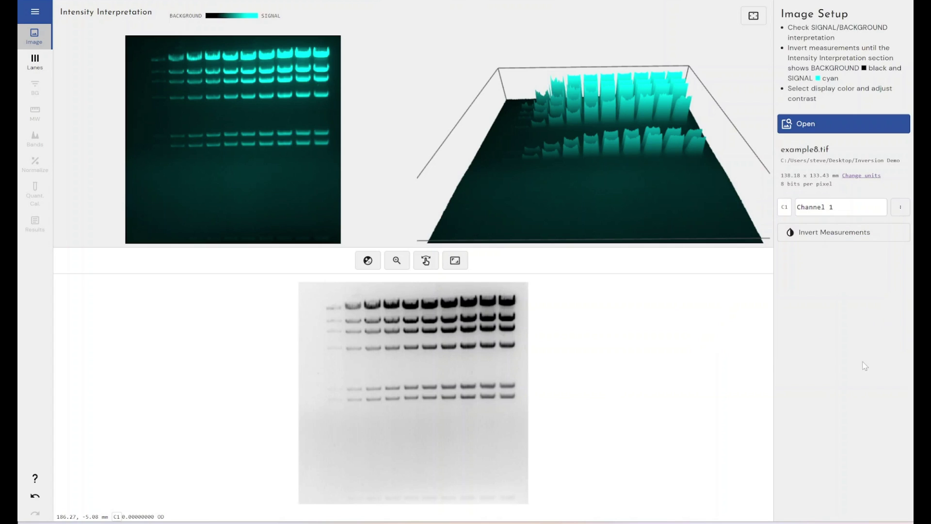